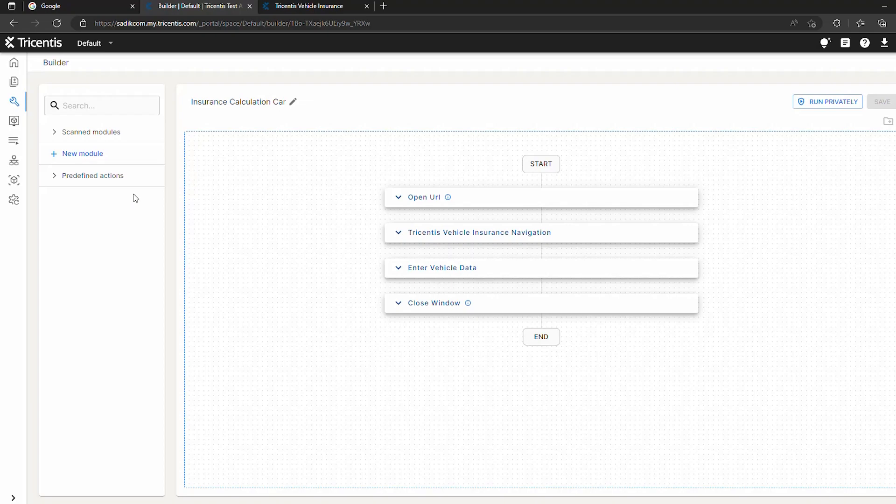
Start the launcher for a new scanned module and choose the browser window with the Tricentis Vehicle Insurance page as the application to scan.
click(109, 159)
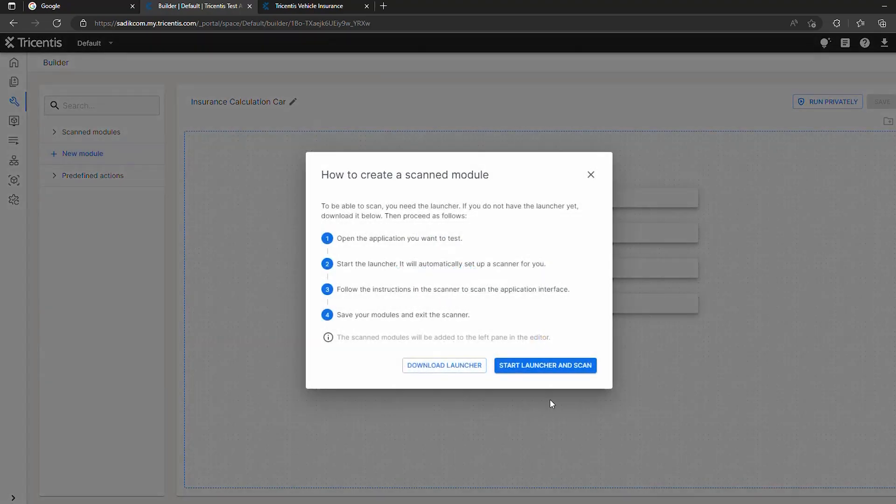
click(560, 369)
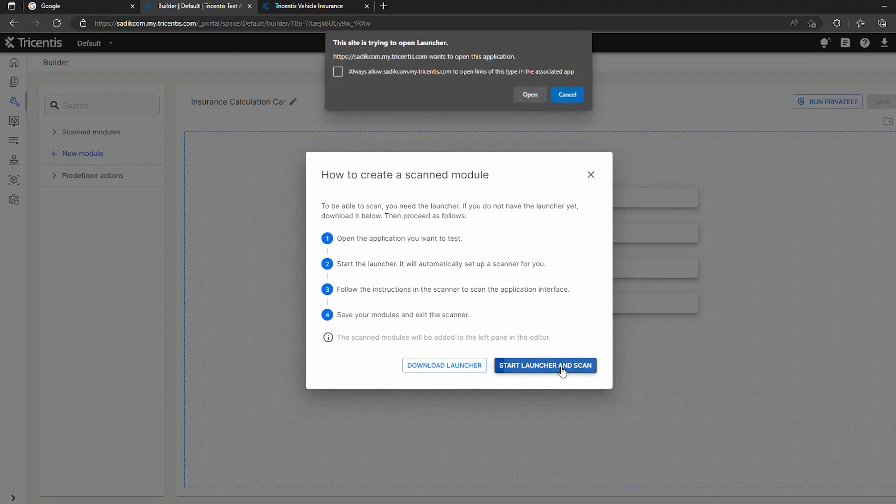
click(531, 95)
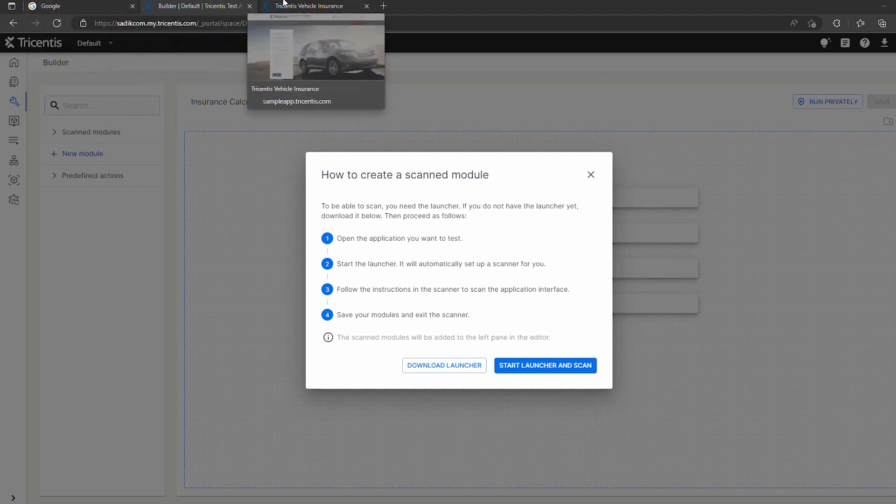
click(306, 6)
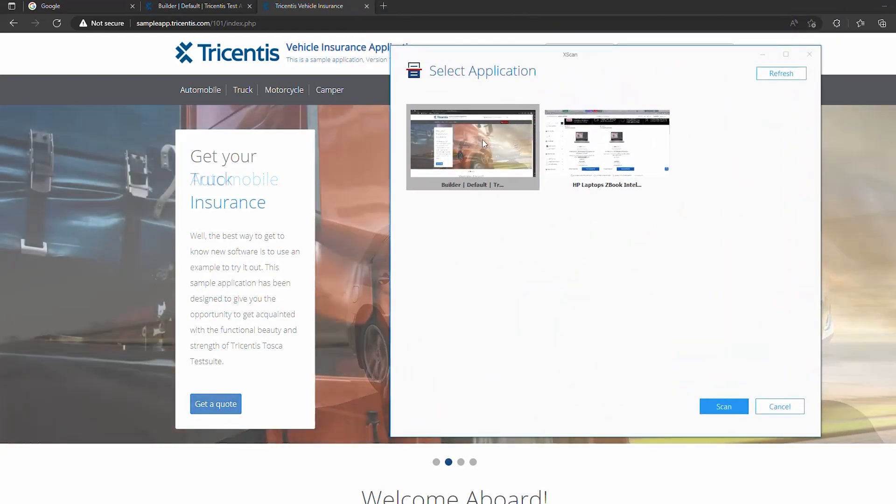
double_click(484, 144)
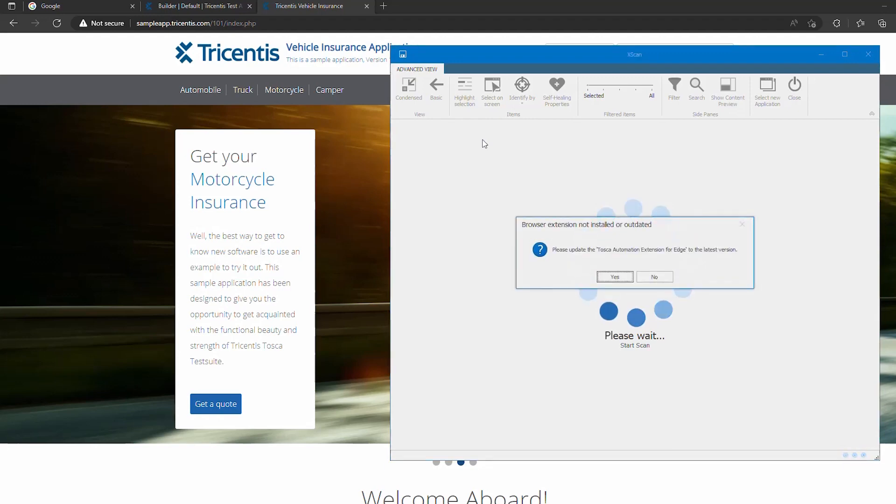
Accept the scanner's extension update request and install the latest Tosca Automation Extension for Edge.
click(615, 277)
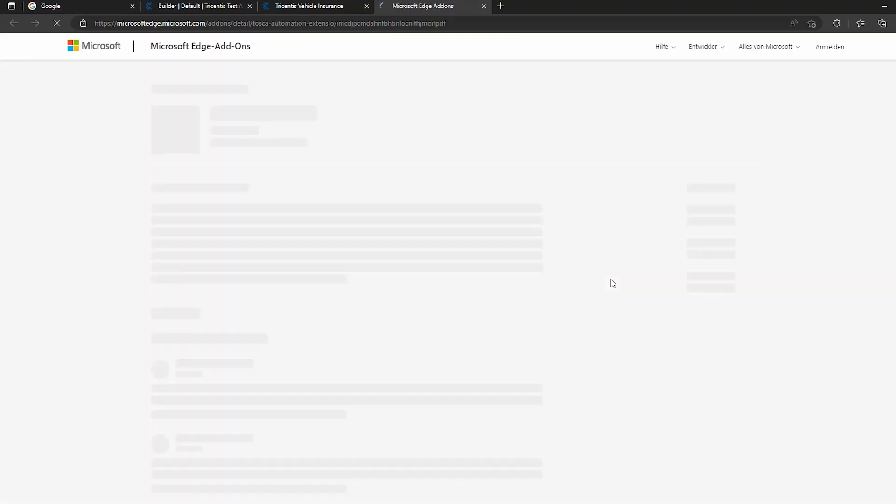
click(686, 121)
click(529, 118)
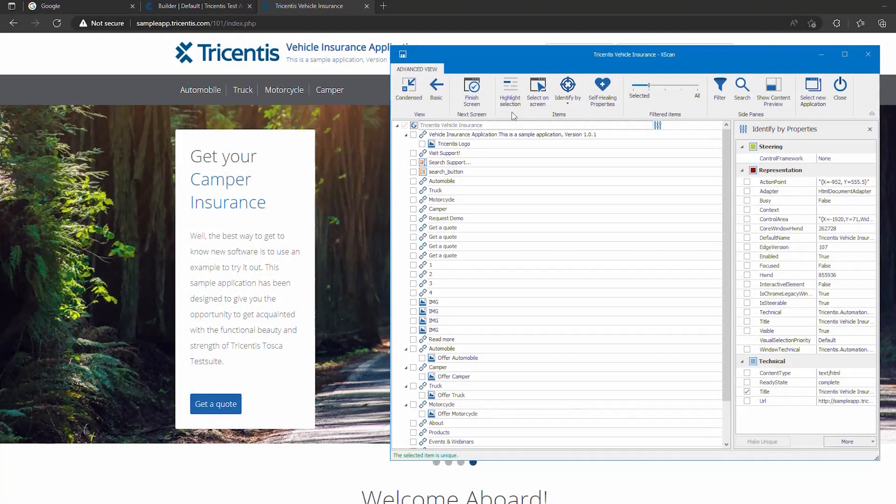
Turn on selection highlighting and locate Search Support, search_button, Automobile and Truck from the scanned list on the web page.
click(512, 115)
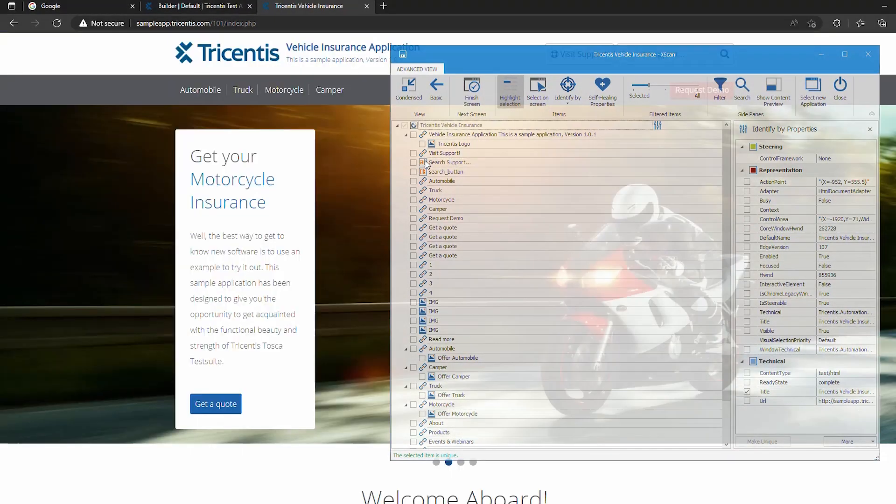
click(444, 162)
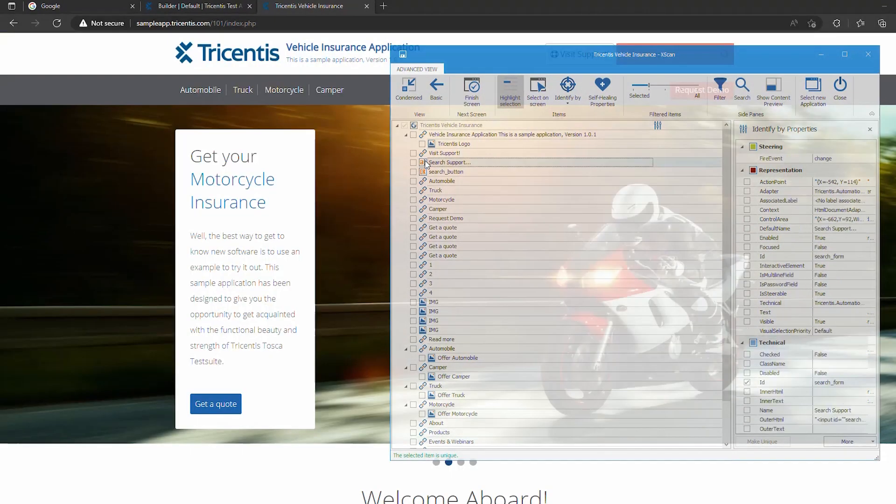
drag(525, 49, 446, 96)
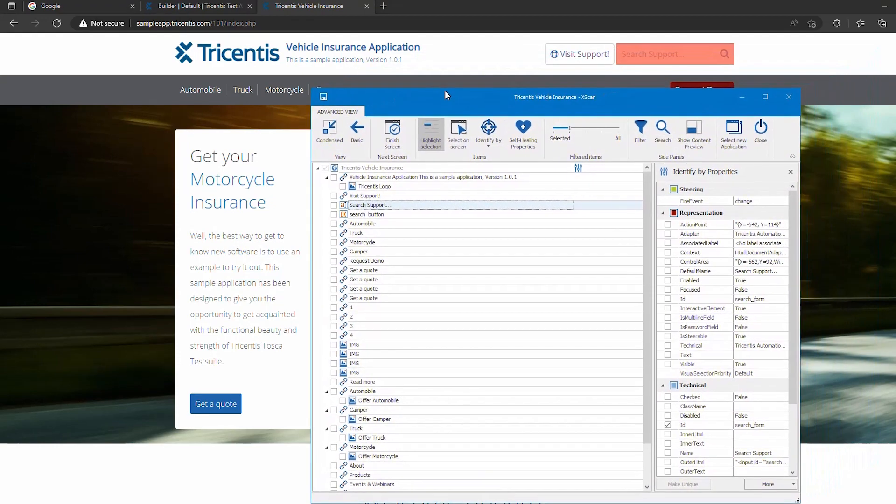
click(346, 216)
click(345, 224)
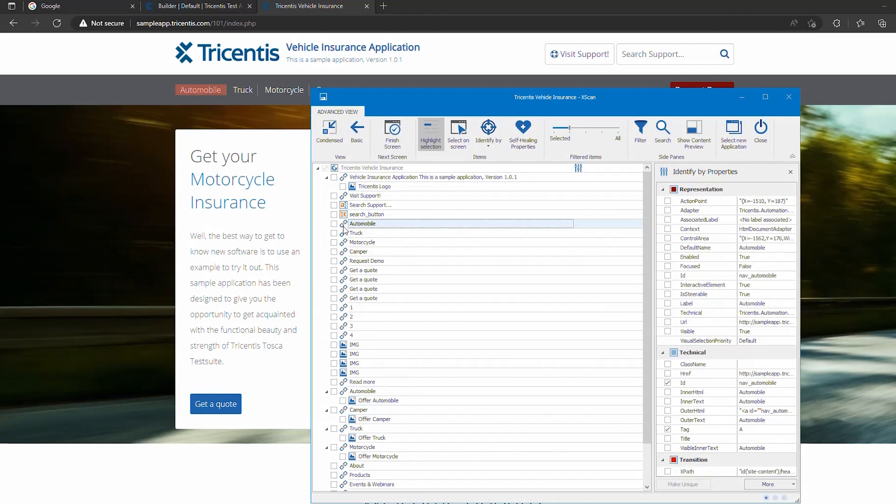
click(346, 235)
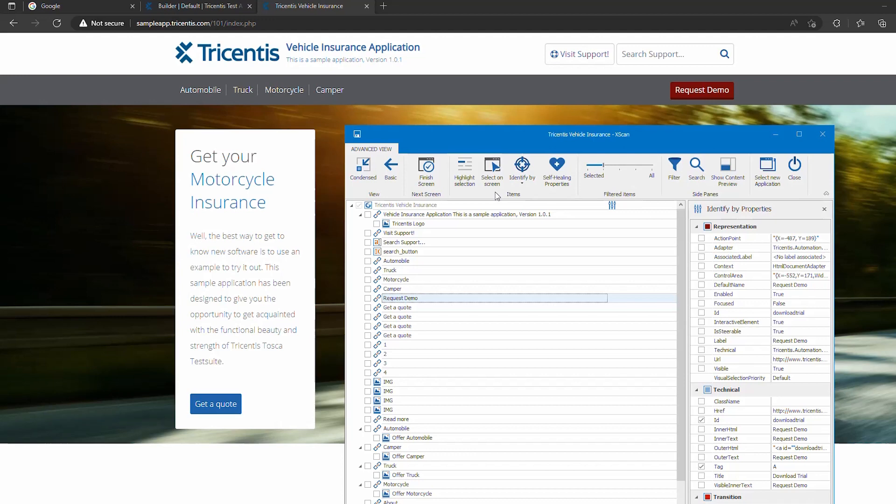
Use Select on screen to add the Automobile, Truck and Motorcycle navigation links to the module.
click(492, 177)
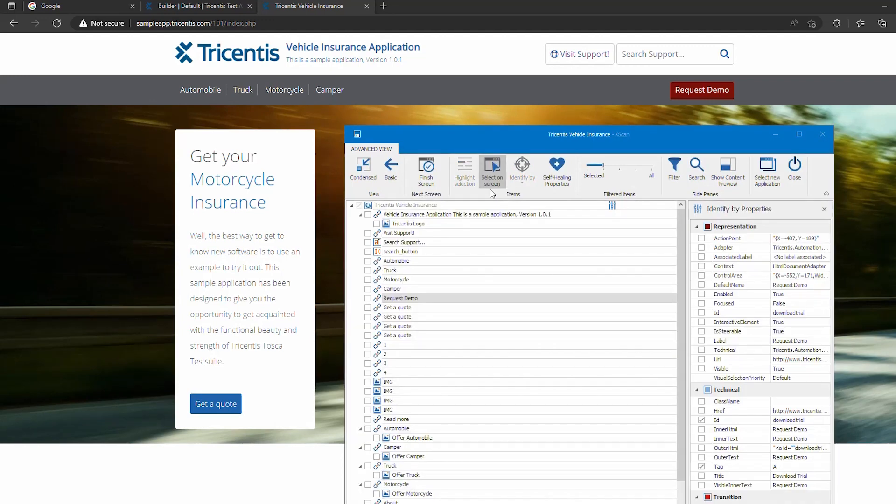
click(189, 89)
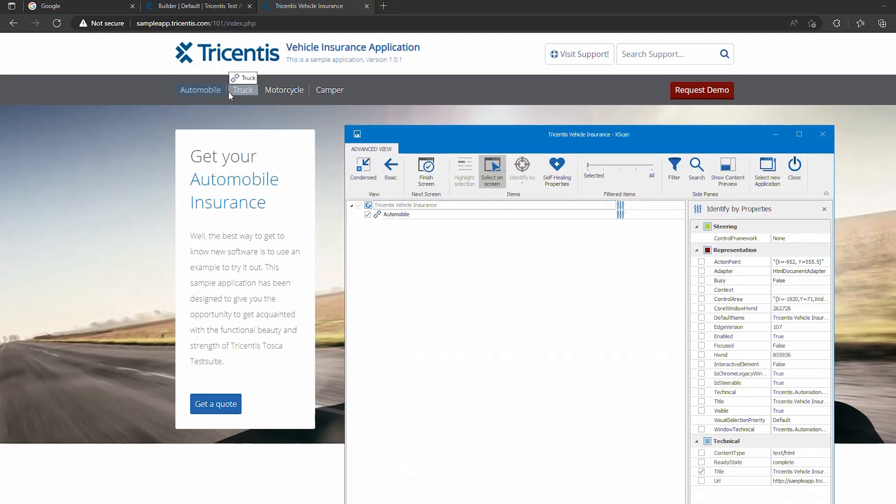
click(242, 91)
click(275, 90)
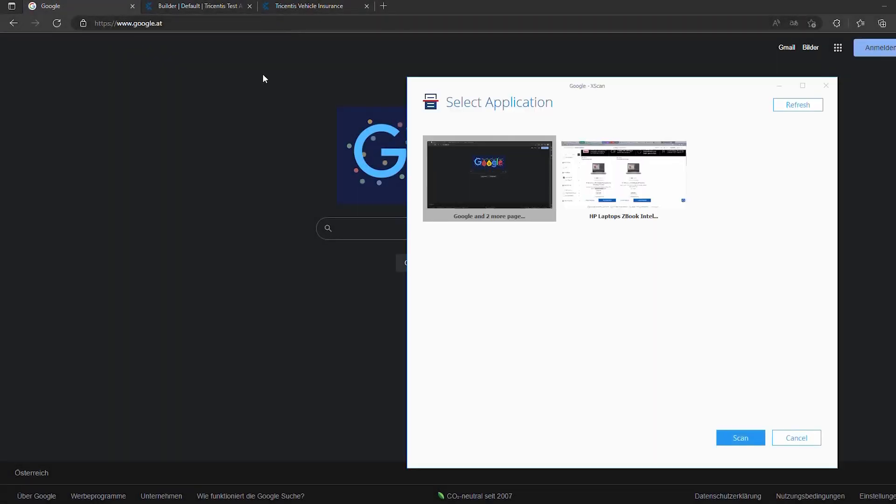
Scan the Google page and pick its search field, Google Suche and Auf gut Glück! buttons directly on screen.
double_click(536, 168)
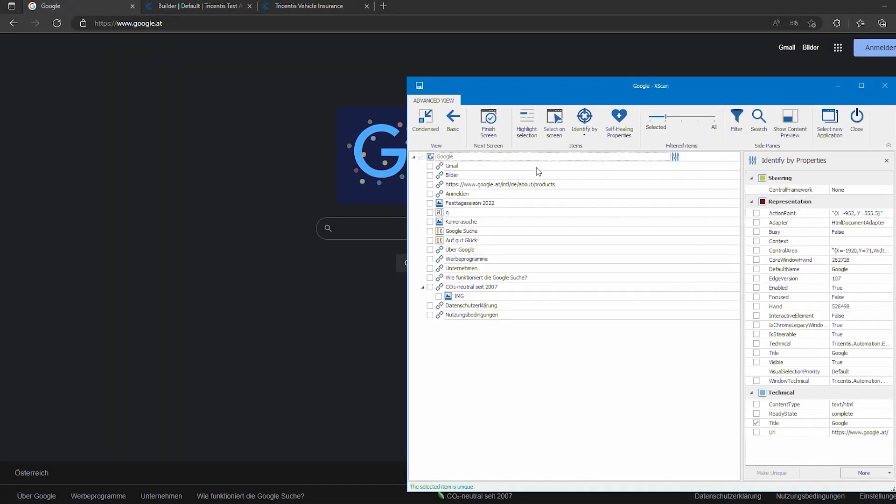
click(554, 122)
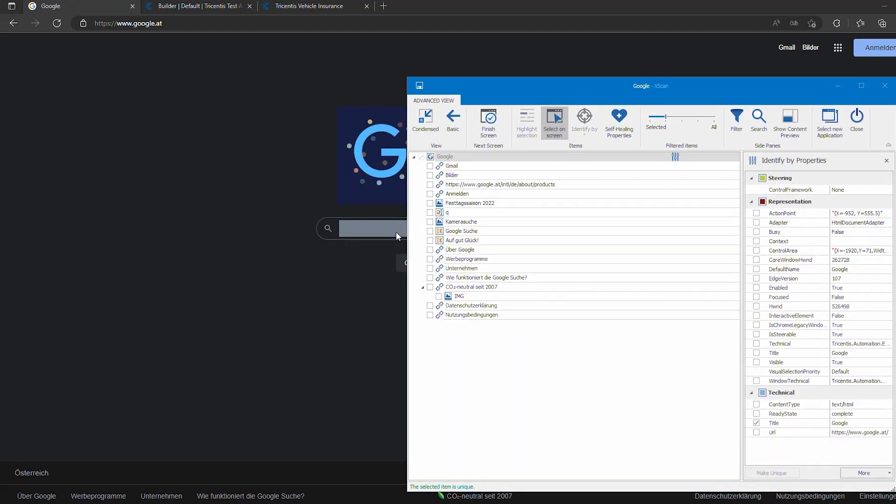
click(396, 231)
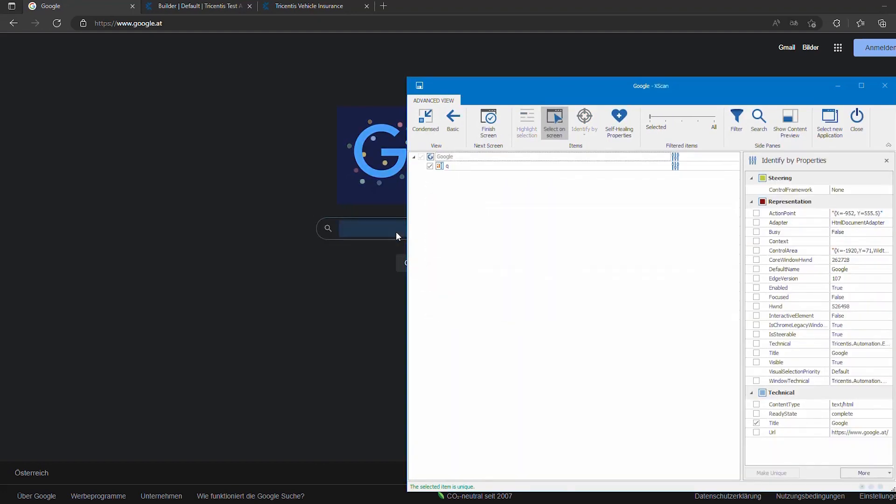
click(404, 263)
drag(492, 94, 403, 89)
click(492, 263)
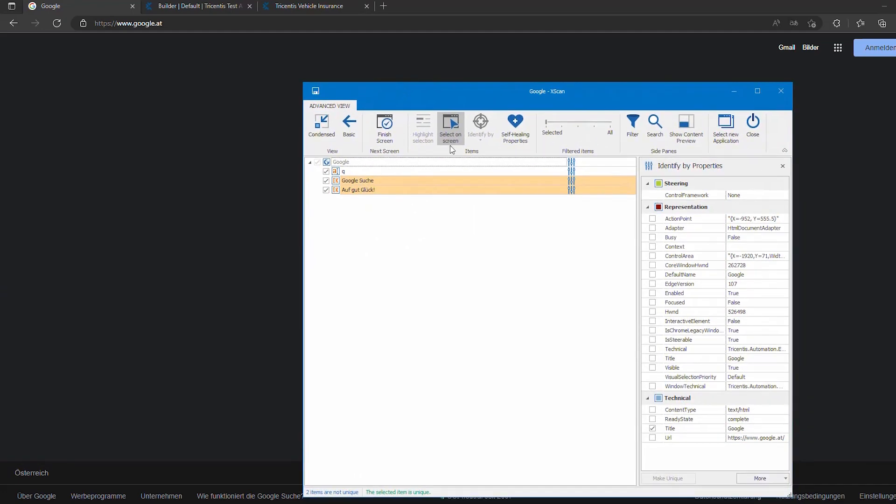
Add the Visible property to the identification of the Google Suche button.
click(335, 182)
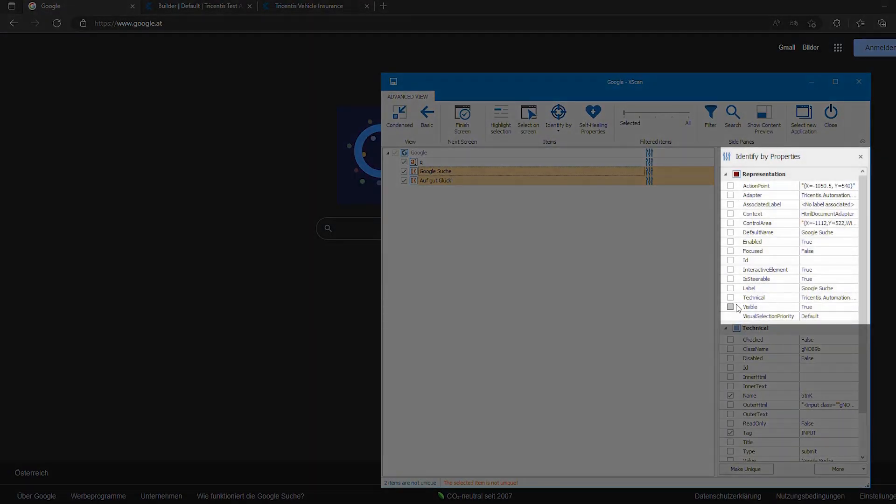
click(731, 307)
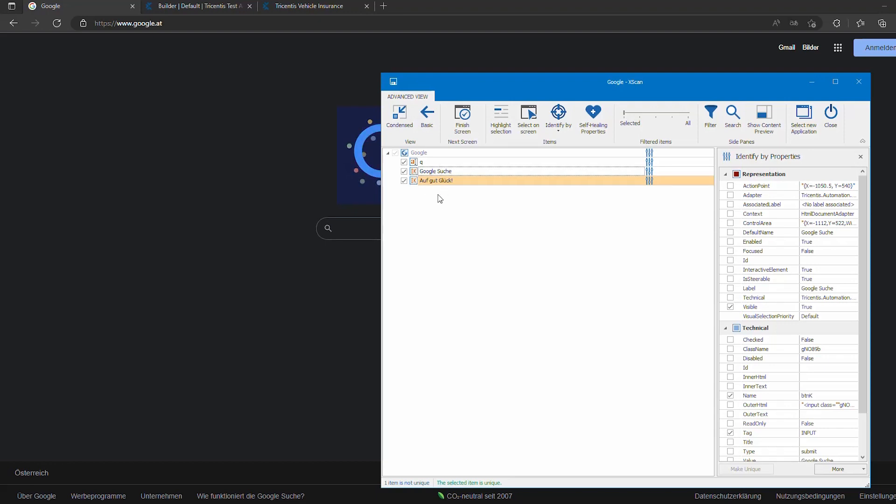
Identify the Auf gut Glück! button by its index, 2 of 2.
click(413, 183)
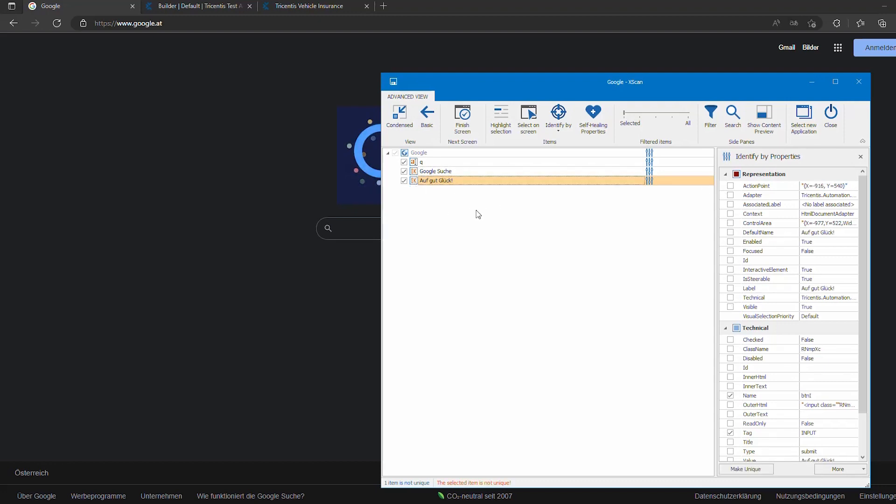
click(558, 132)
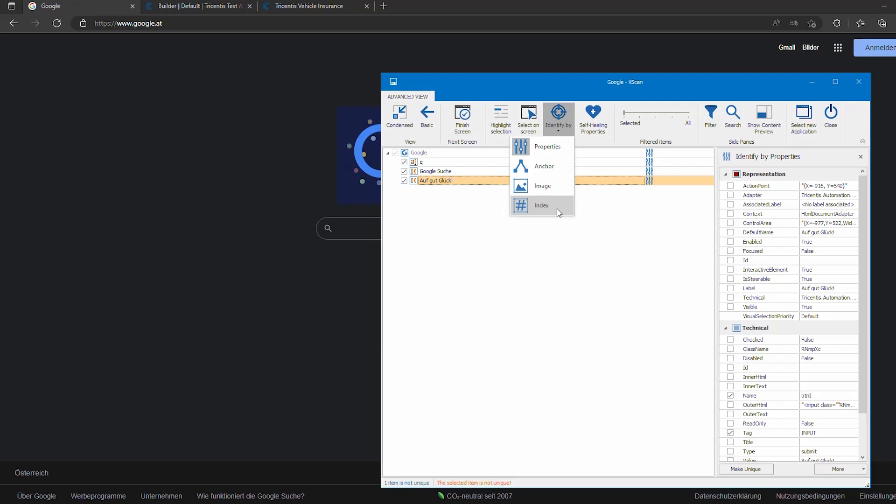
click(557, 209)
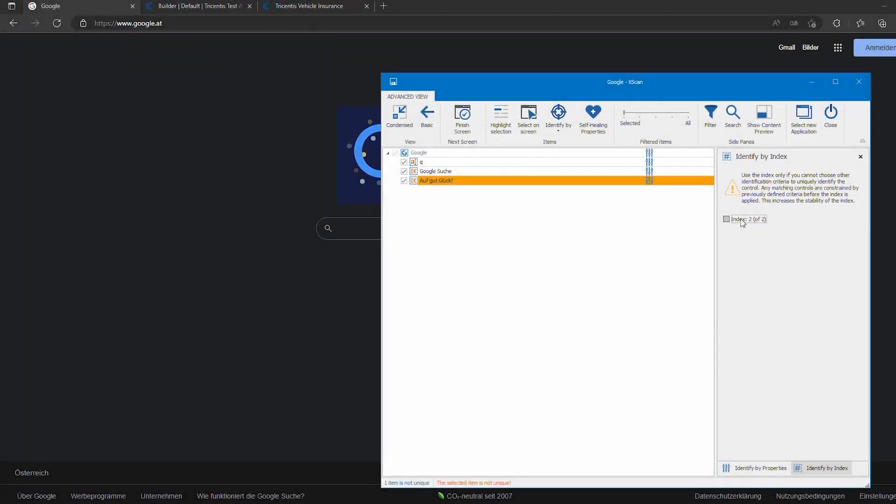
click(742, 220)
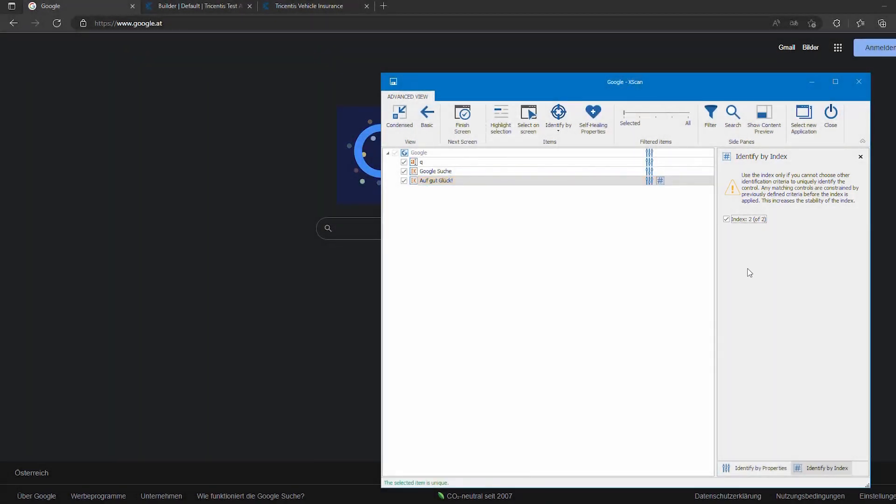
click(643, 268)
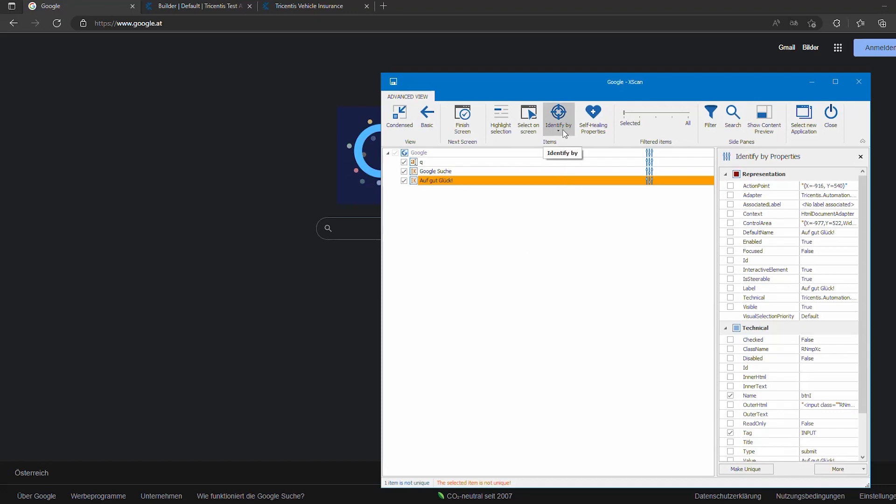
Open anchor identification for the Auf gut Glück! button and widen the item filter until its parent DIV containers are listed.
click(565, 133)
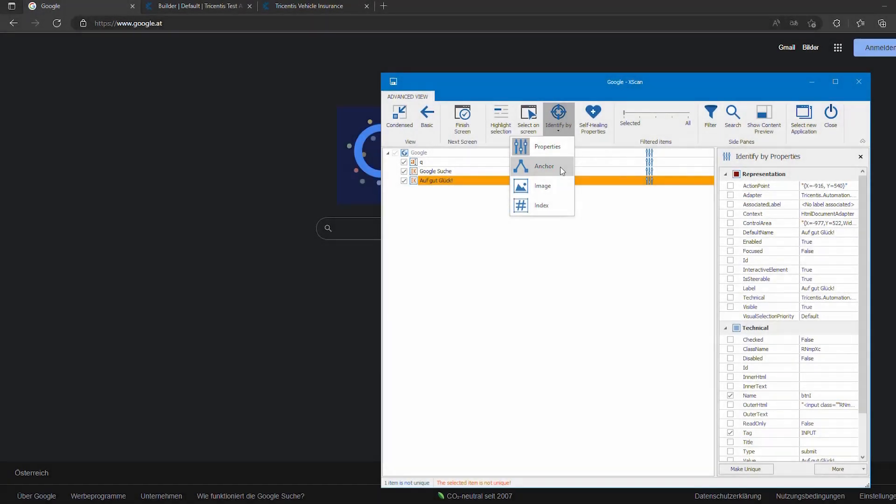
click(544, 166)
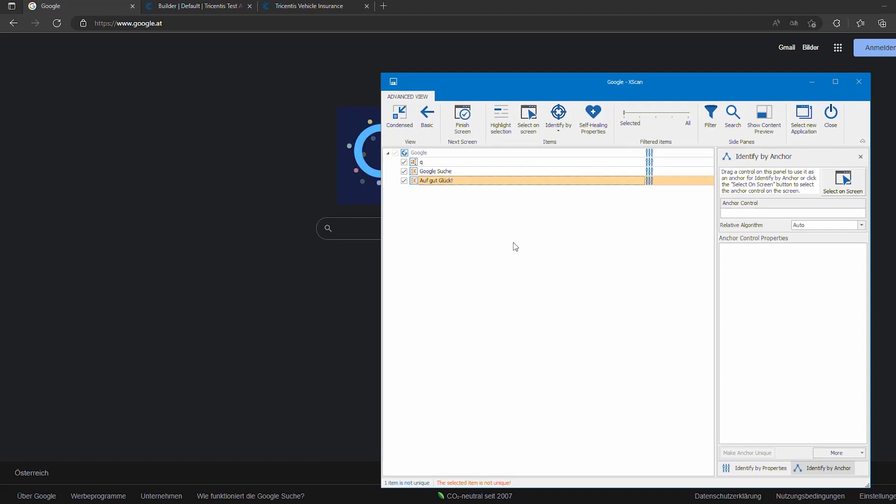
drag(443, 80, 457, 96)
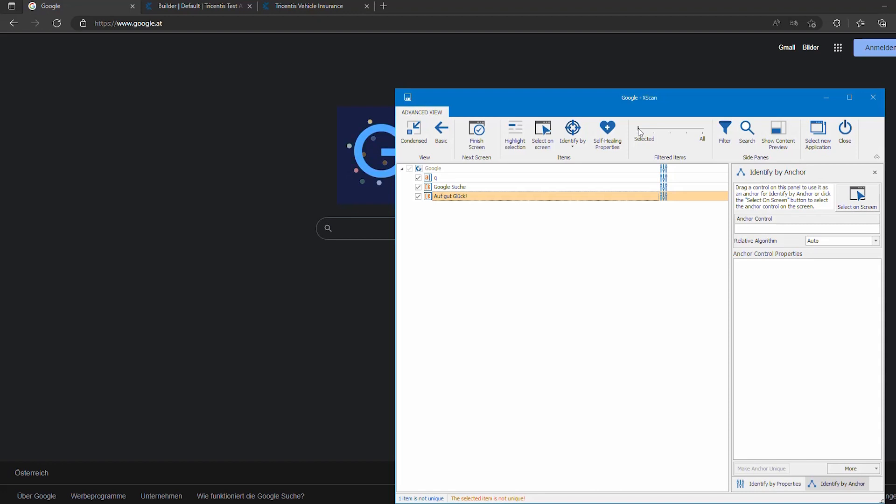
click(640, 132)
drag(641, 133, 672, 138)
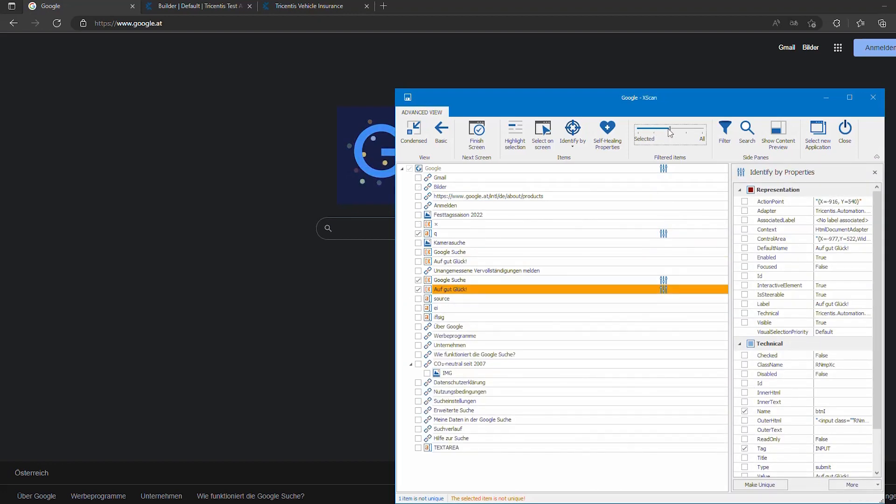
click(681, 132)
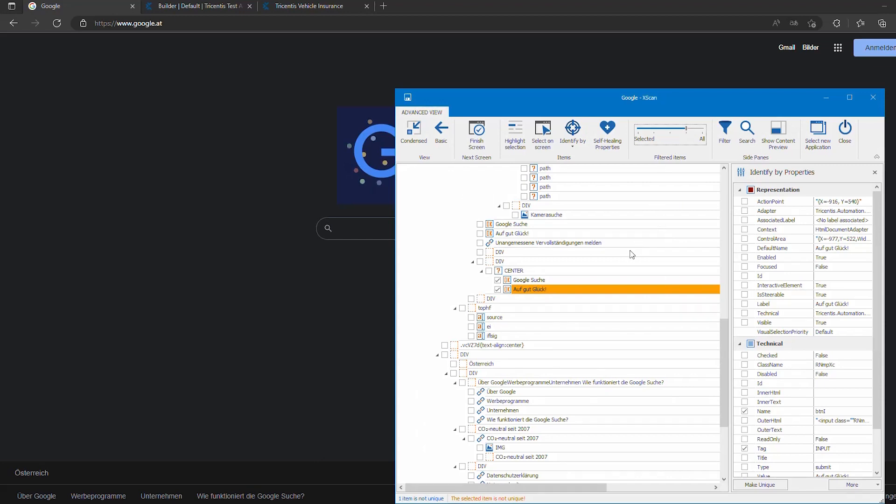
scroll(556, 231, up, 1)
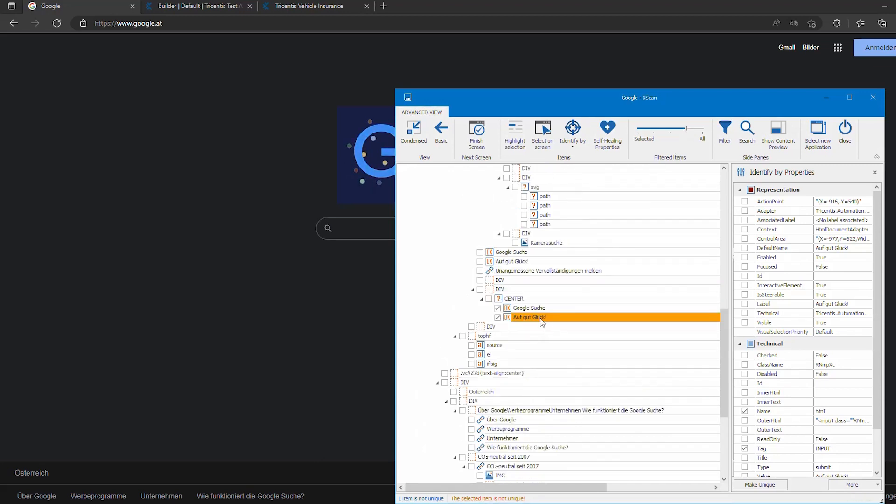
Identify the Auf gut Glück! button by anchor, using the DIV container directly above its CENTER element as the anchor control.
click(573, 135)
click(565, 179)
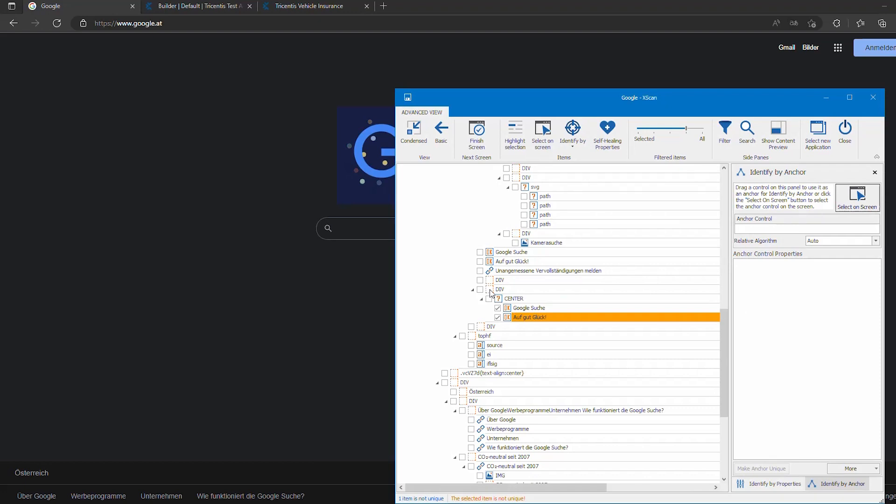
drag(492, 294, 771, 233)
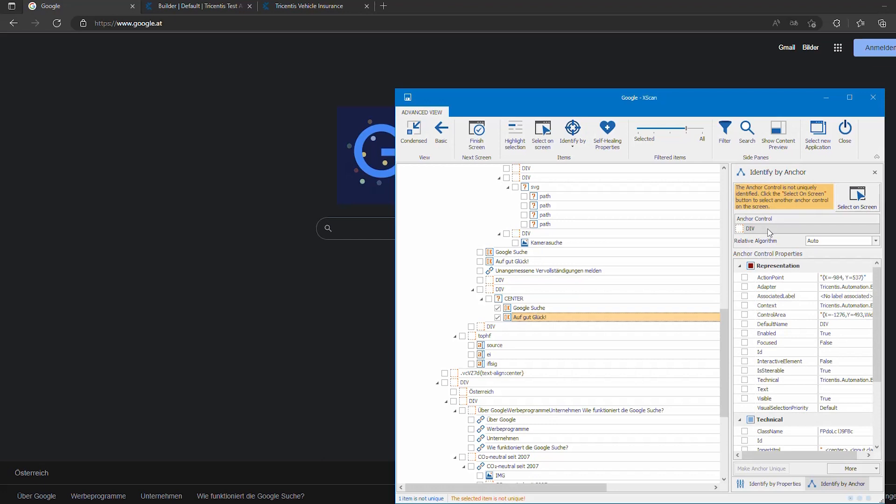
scroll(752, 327, down, 3)
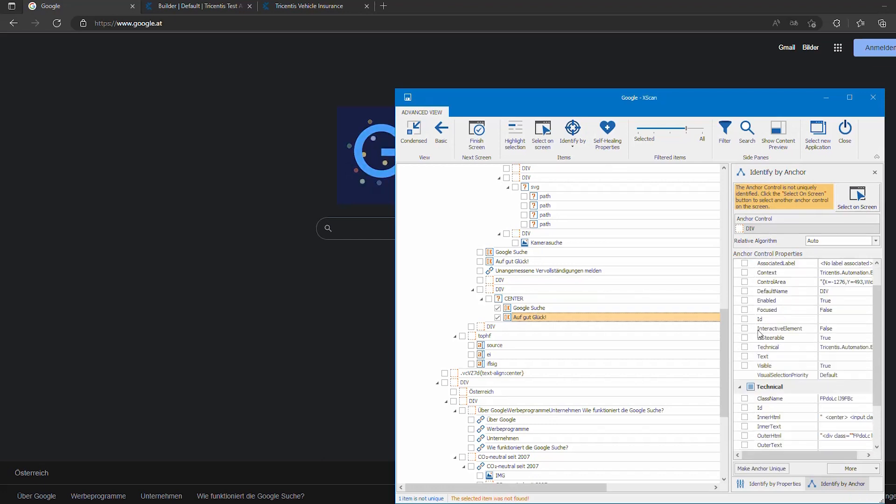
click(745, 343)
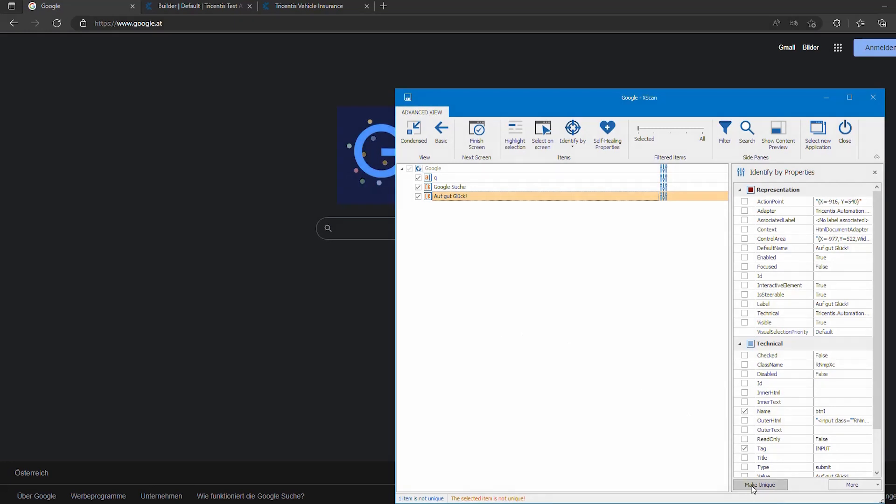
Have XScan automatically make the property identification of the Auf gut Glück! button unique.
click(751, 486)
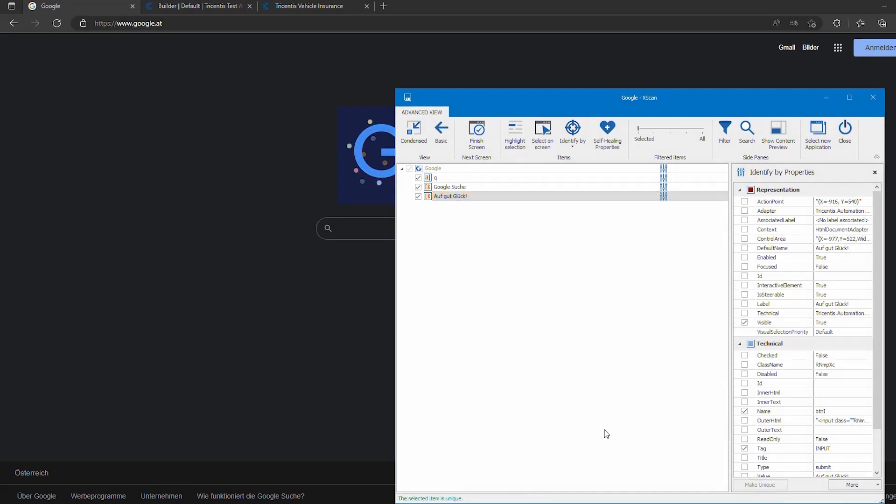
scroll(773, 448, down, 3)
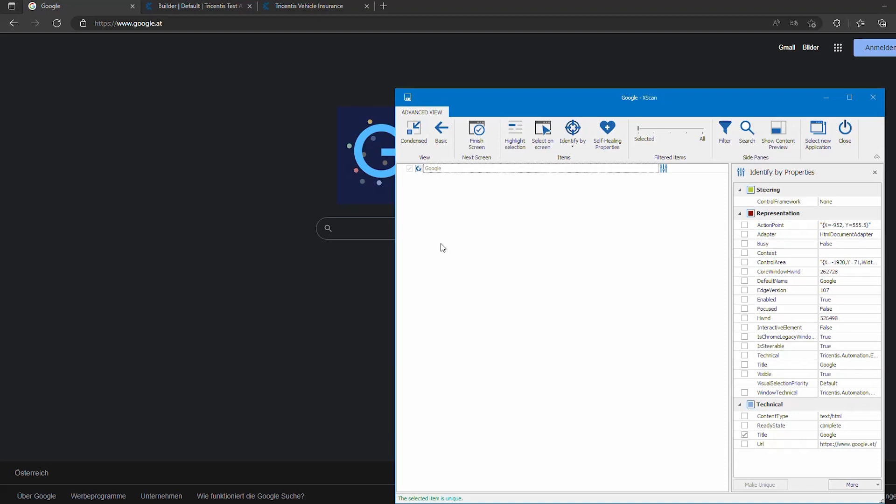
Switch to the basic view and add the search field, Google Suche and Auf gut Glück! buttons directly from the Google page.
click(442, 143)
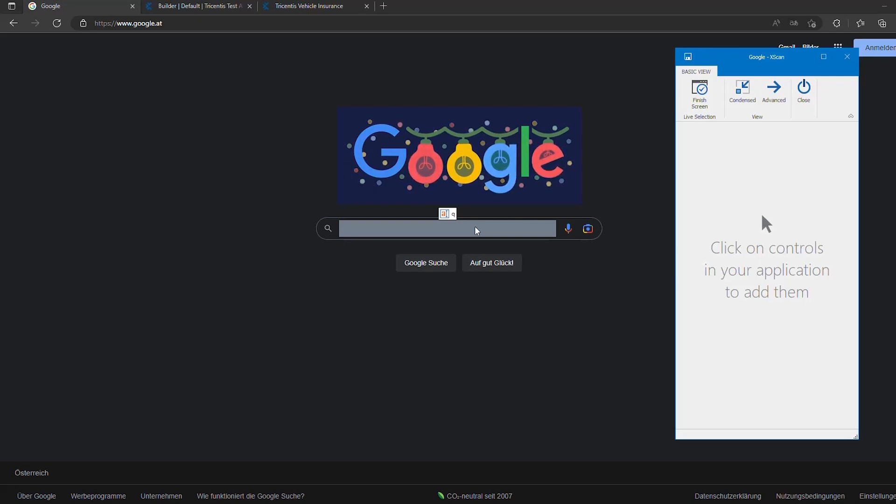
click(477, 231)
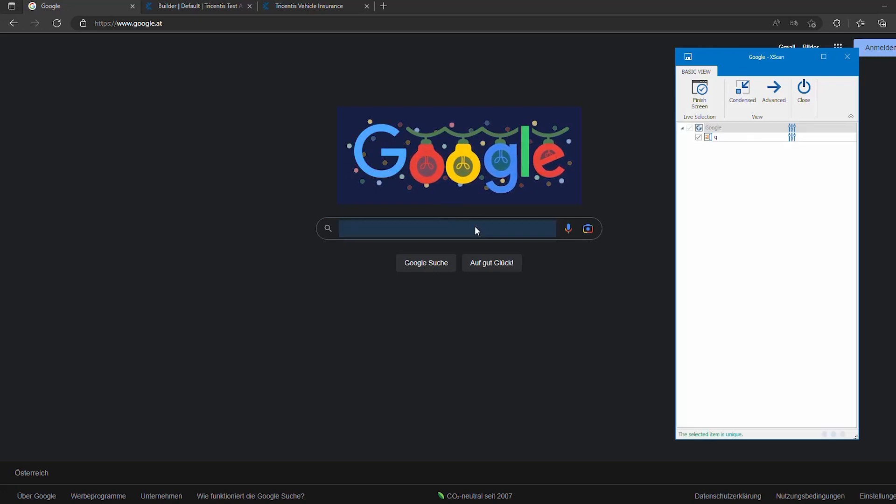
click(427, 262)
click(491, 263)
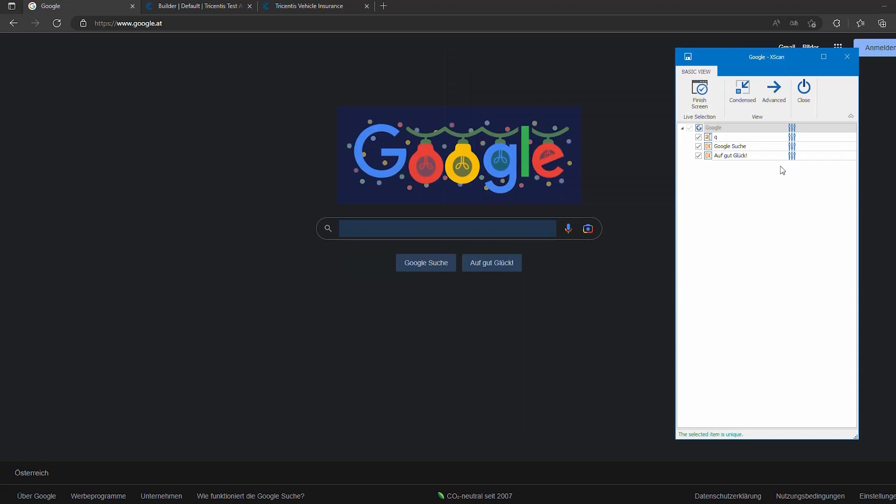
Rename the scanned control q as "Search field" and finish the screen.
click(736, 140)
text(Search field)
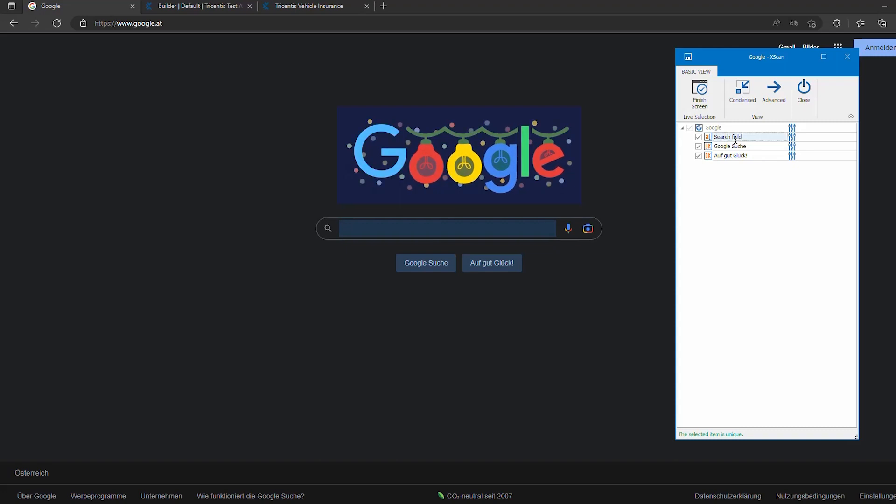
key(Return)
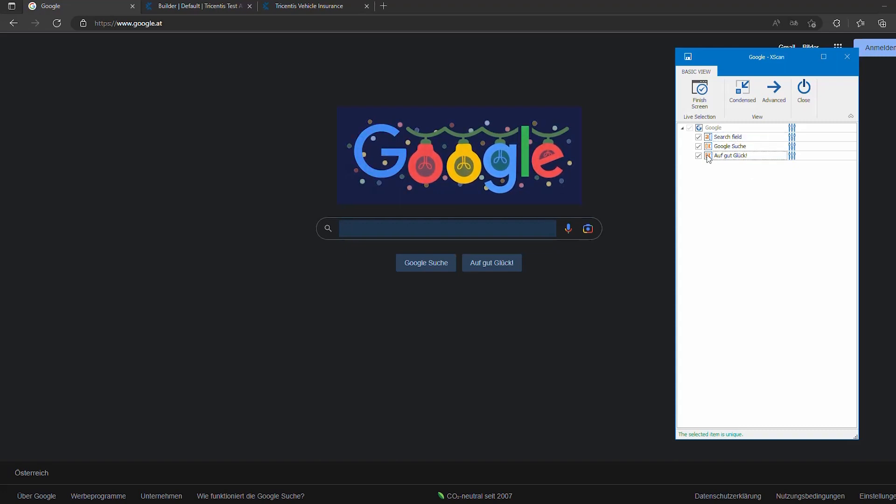
click(707, 105)
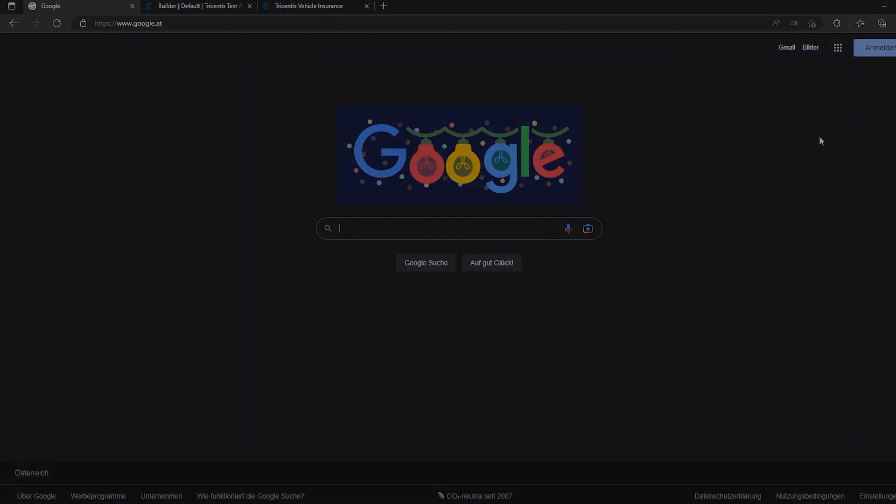